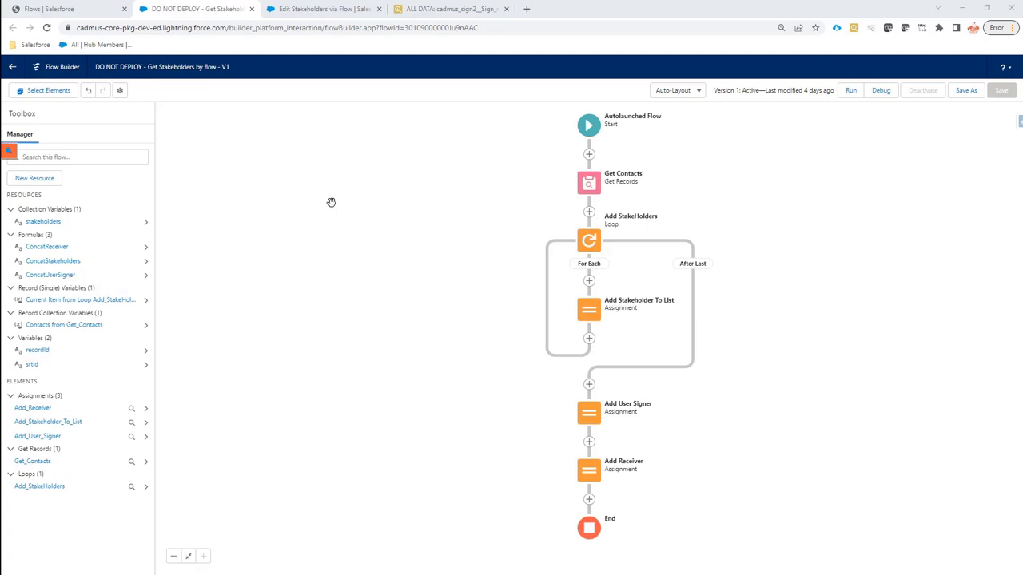
Switch to the 'Edit Stakeholders via Flow' tab to show the SIGN Butler Stakeholders step.
{"action": "left_click", "coordinate": [320, 9]}
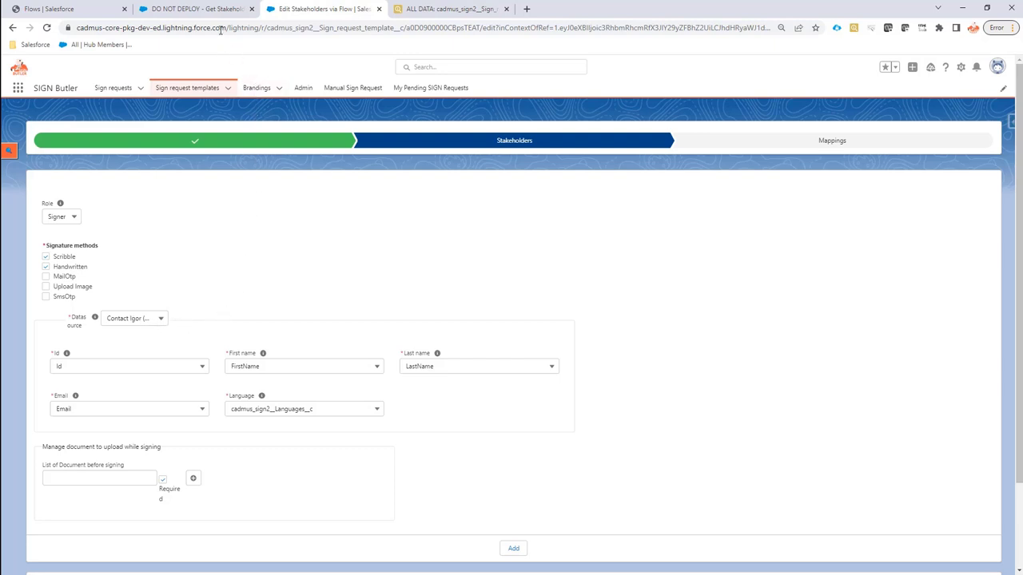
{"action": "left_click", "coordinate": [206, 9]}
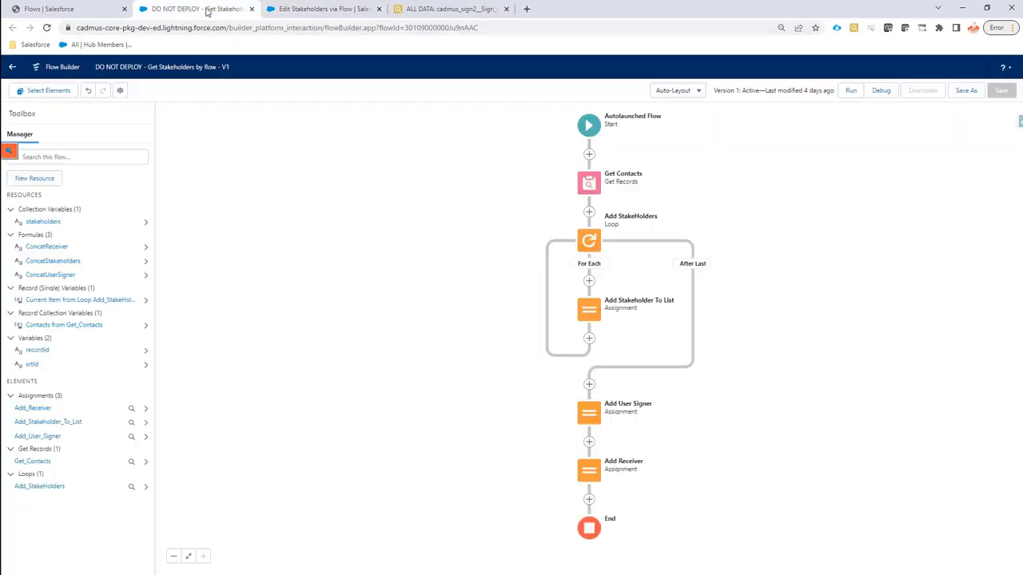
{"action": "double_click", "coordinate": [37, 351]}
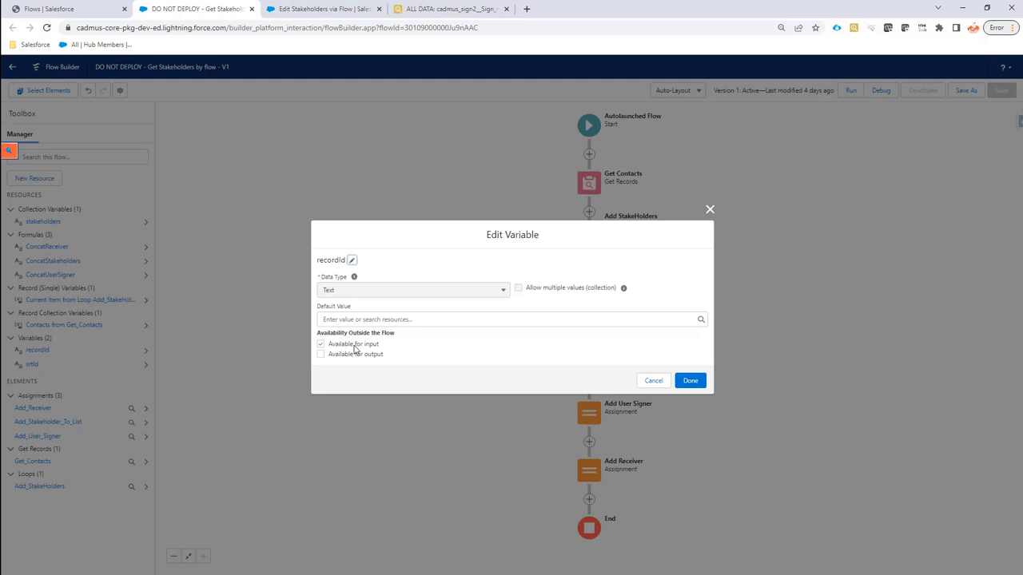
{"action": "left_click", "coordinate": [654, 380]}
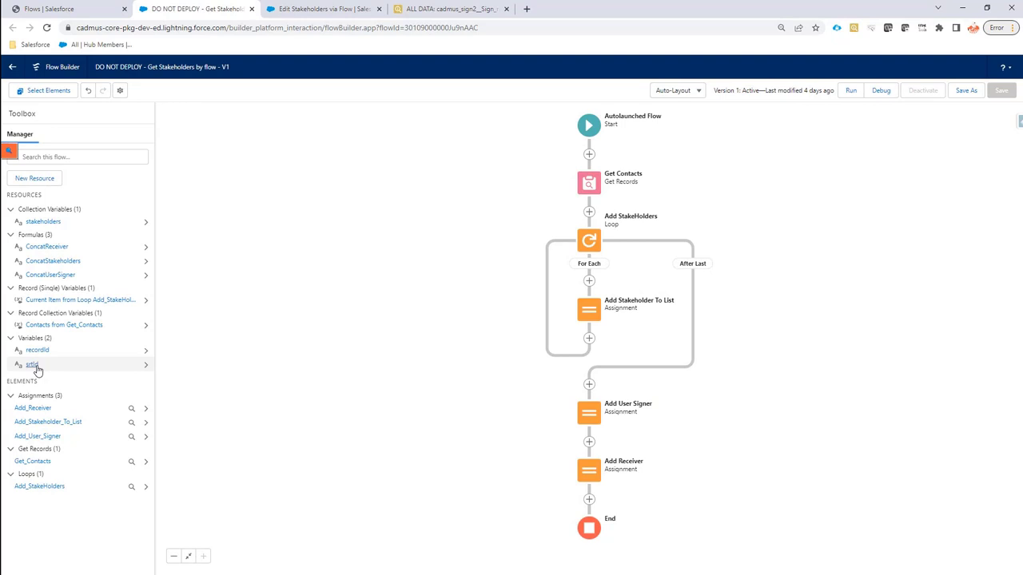
{"action": "left_click", "coordinate": [32, 365]}
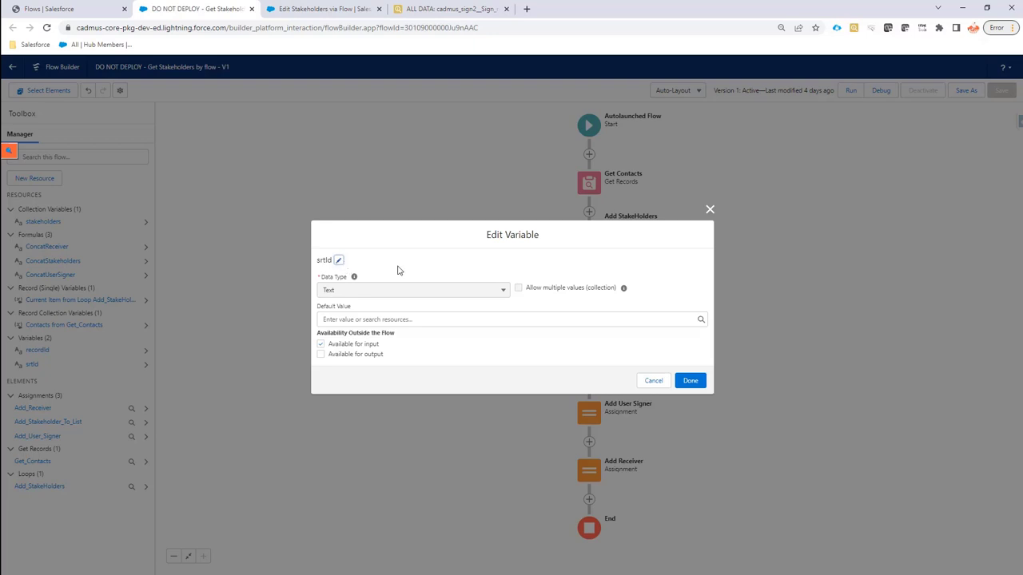
Close the srtId variable, then review the Get Contacts lookup settings without changing them.
{"action": "left_click", "coordinate": [653, 381]}
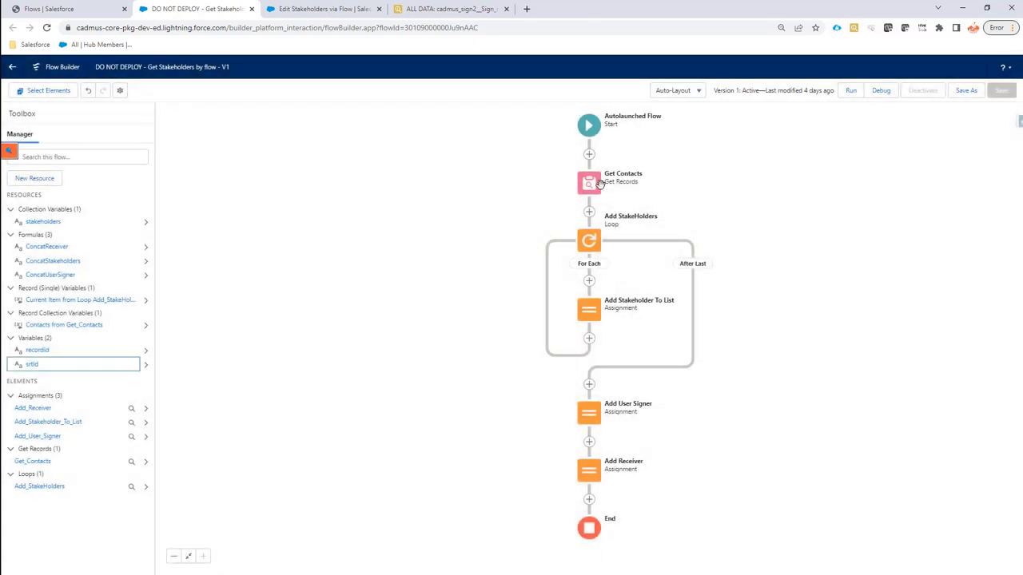
{"action": "double_click", "coordinate": [595, 189]}
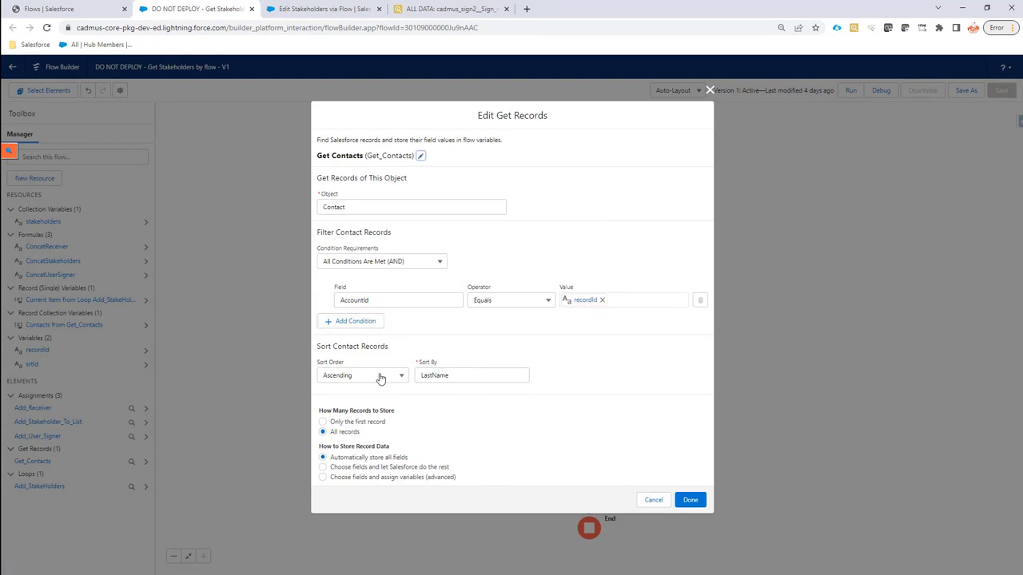
{"action": "left_click", "coordinate": [651, 500]}
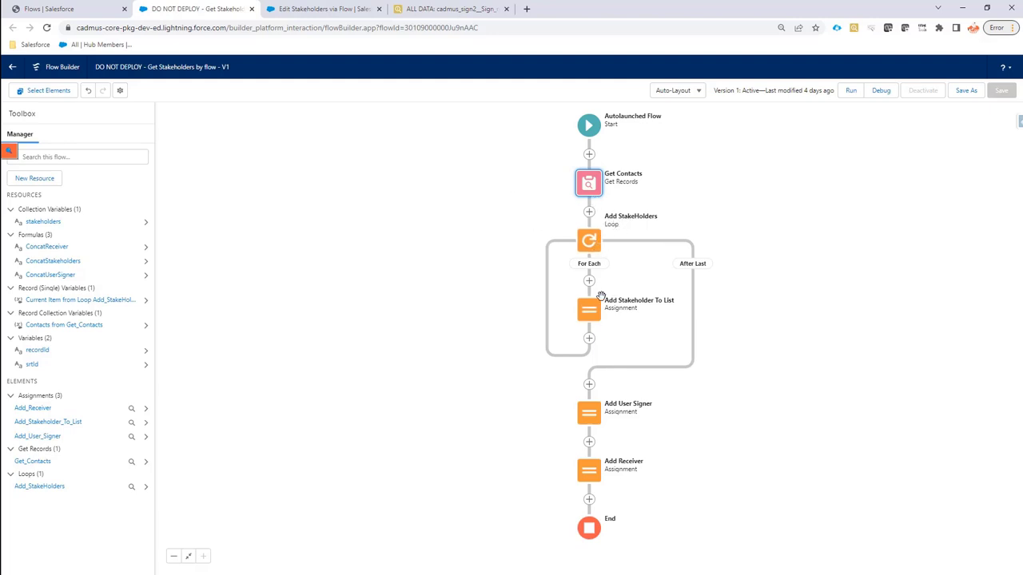
{"action": "left_click", "coordinate": [588, 312]}
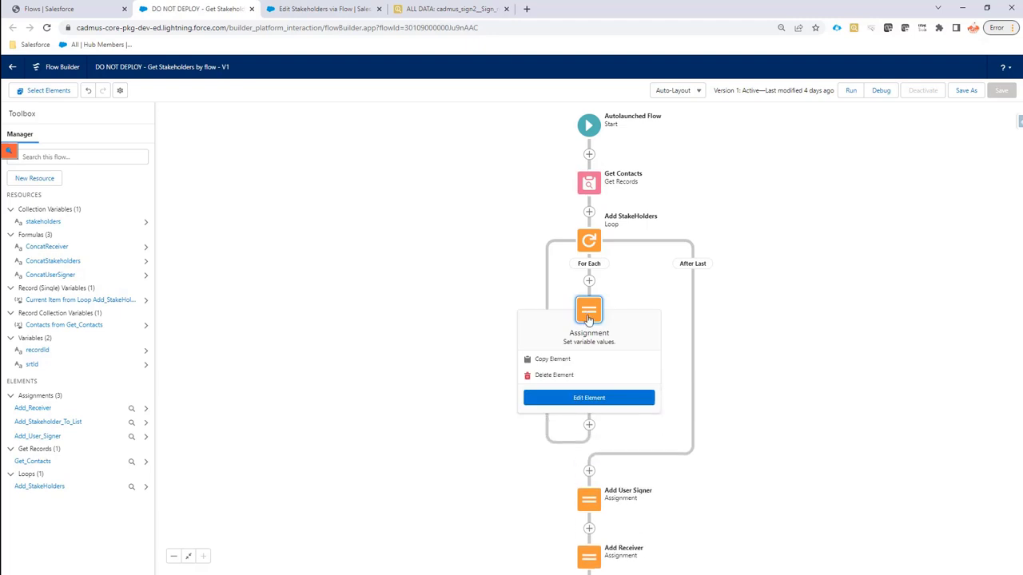
{"action": "left_click", "coordinate": [570, 399]}
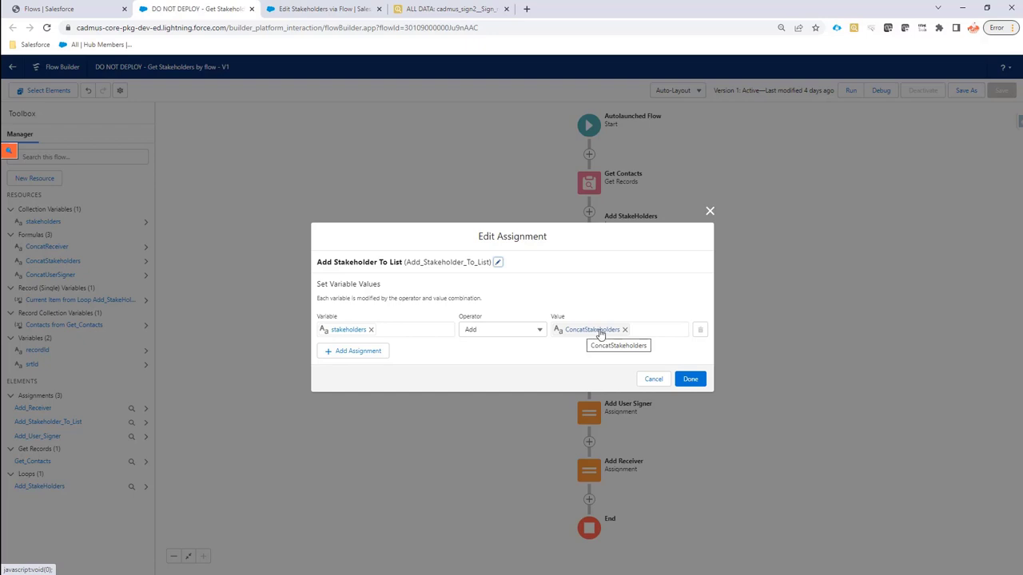
{"action": "left_click", "coordinate": [651, 378]}
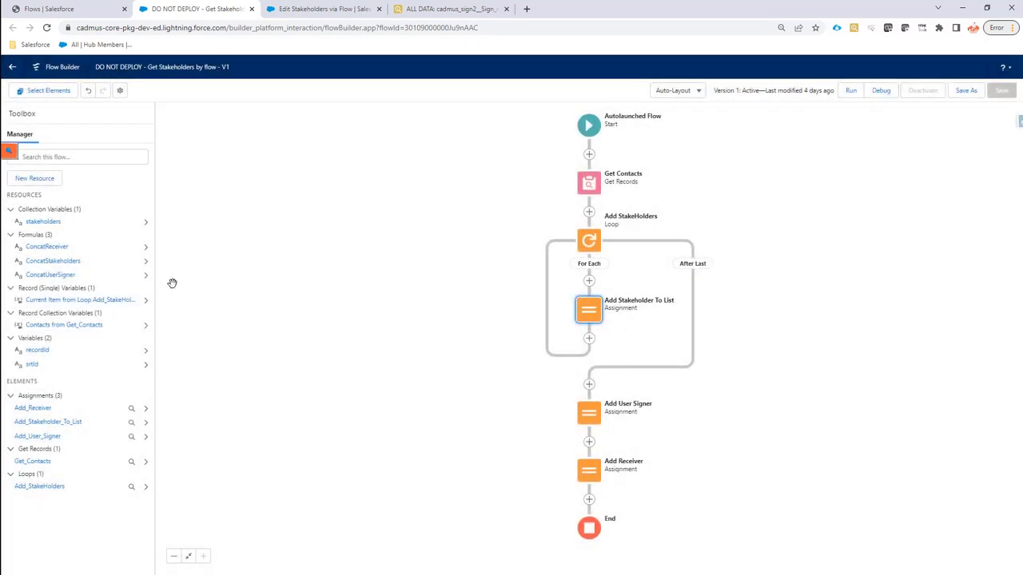
{"action": "left_click", "coordinate": [44, 223]}
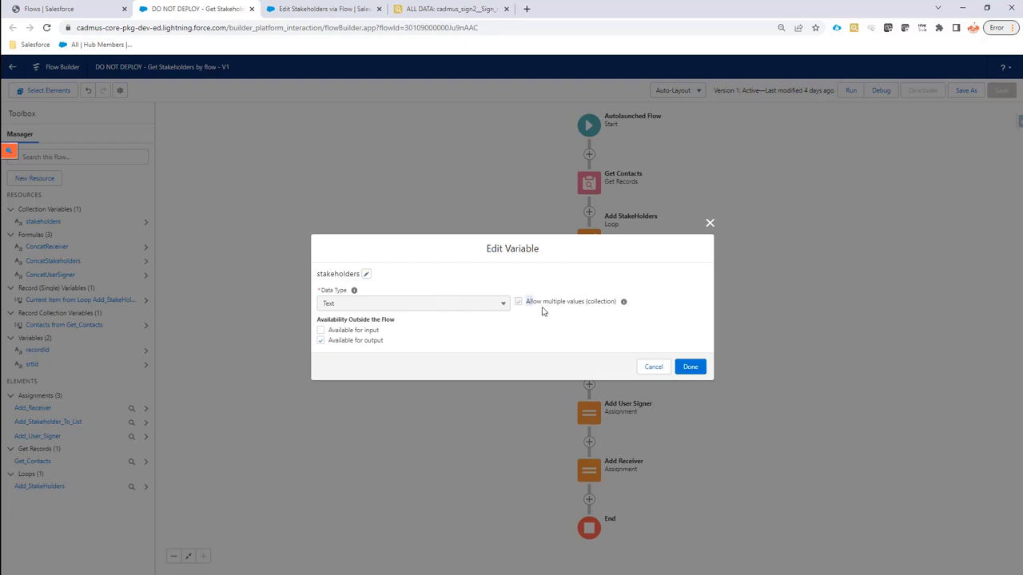
{"action": "left_click_drag", "start_coordinate": [542, 311], "coordinate": [609, 310]}
{"action": "left_click", "coordinate": [653, 367]}
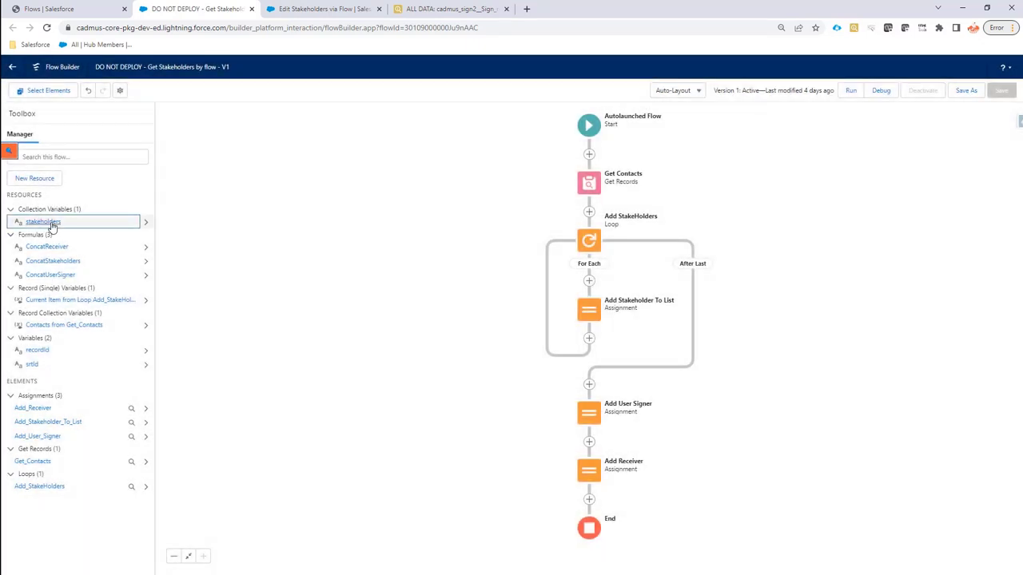
{"action": "left_click", "coordinate": [50, 226]}
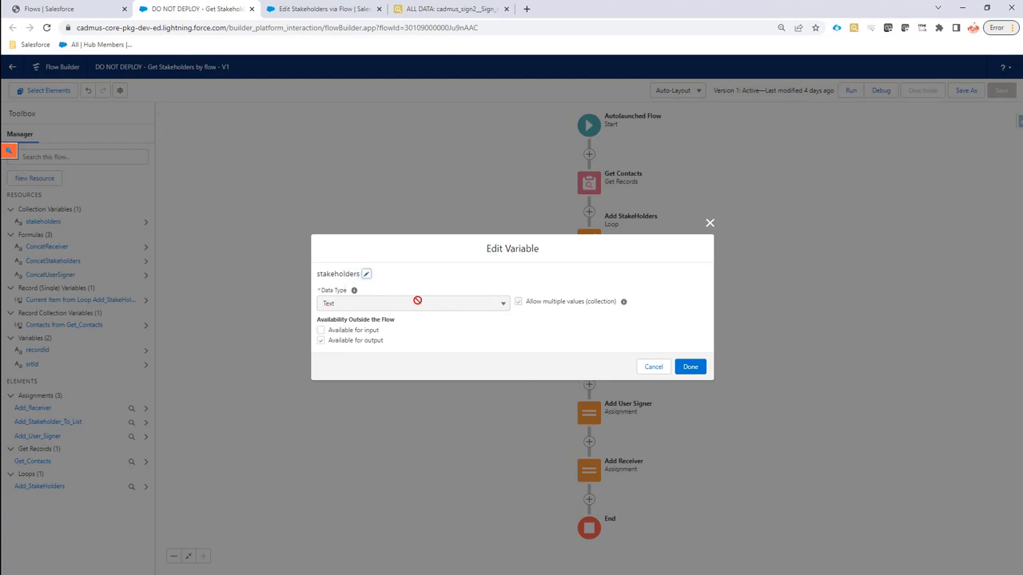
{"action": "left_click", "coordinate": [652, 366]}
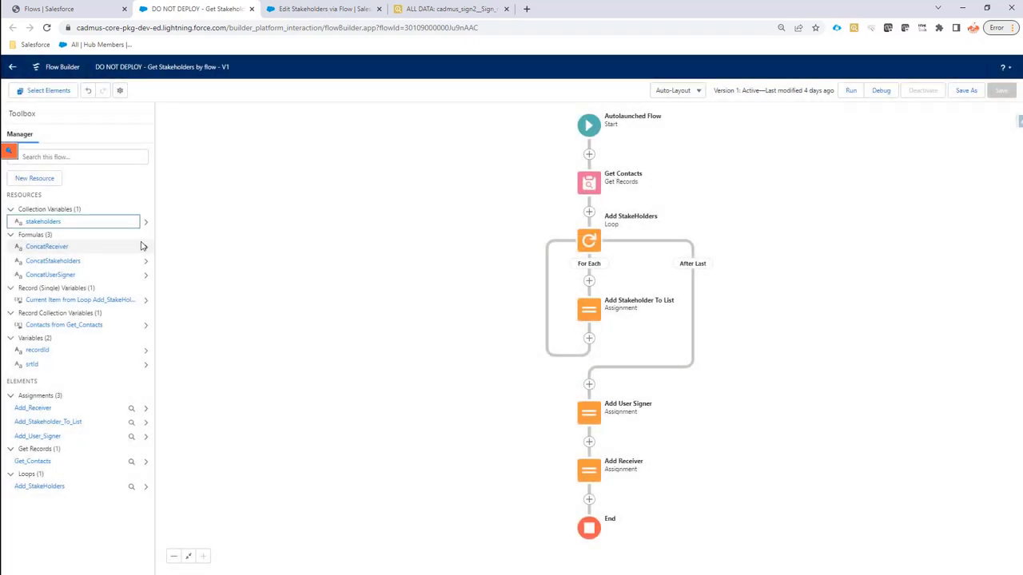
In the ConcatStakeholders formula, change the separator after Scribble to '|'.
{"action": "left_click", "coordinate": [51, 262]}
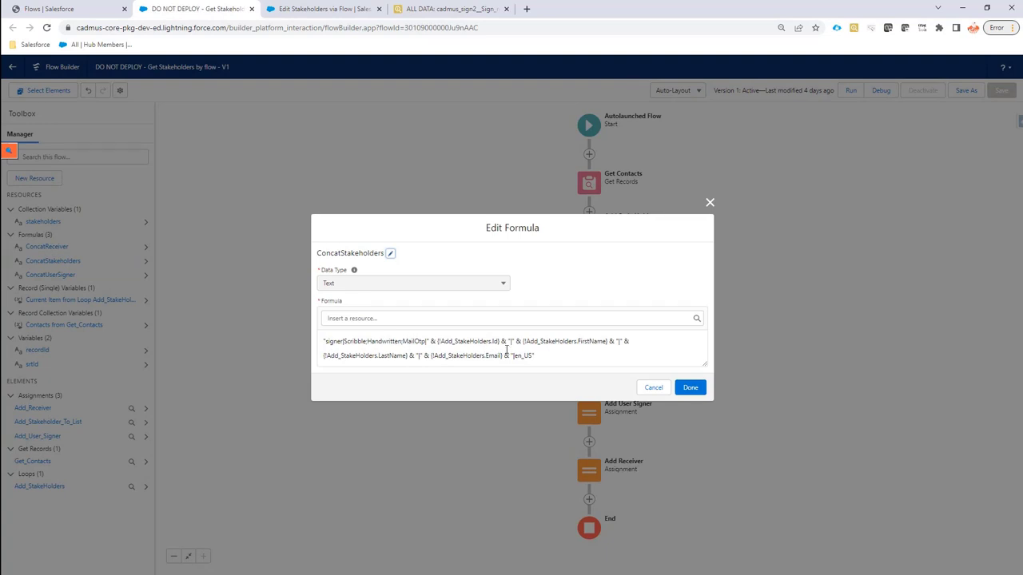
{"action": "double_click", "coordinate": [336, 341]}
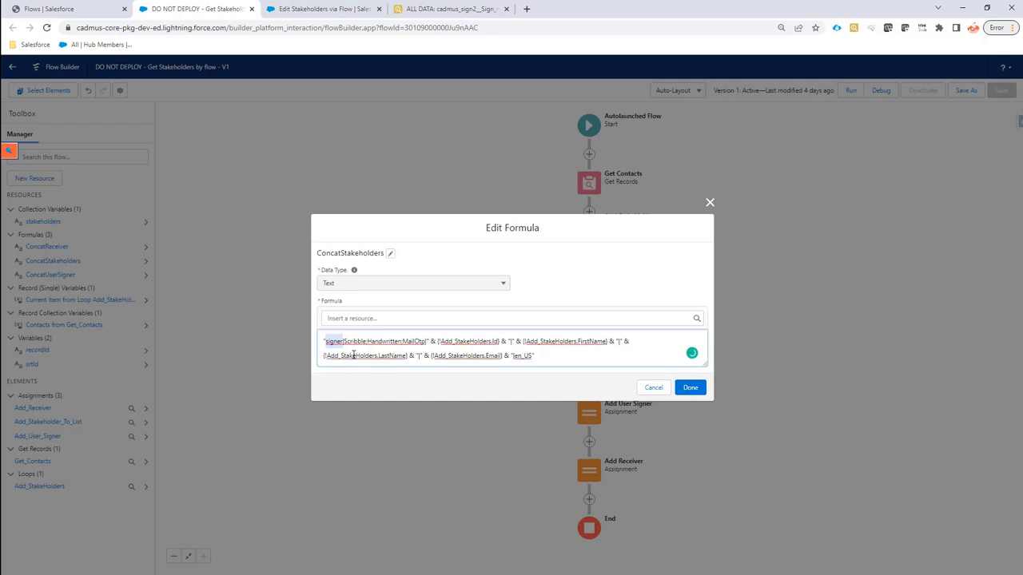
{"action": "key", "text": "Right"}
{"action": "left_click_drag", "start_coordinate": [355, 341], "coordinate": [408, 341]}
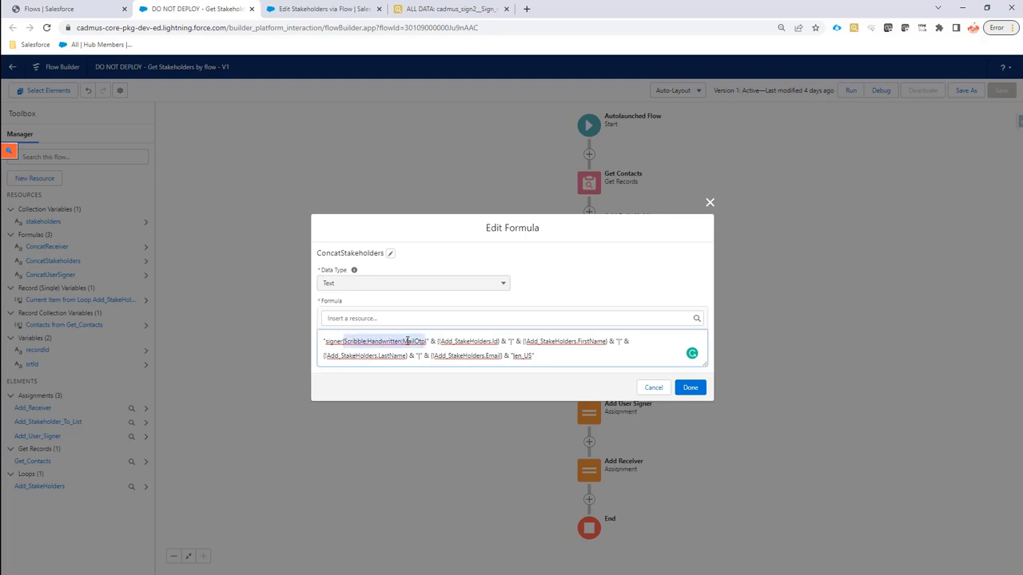
{"action": "left_click", "coordinate": [366, 341]}
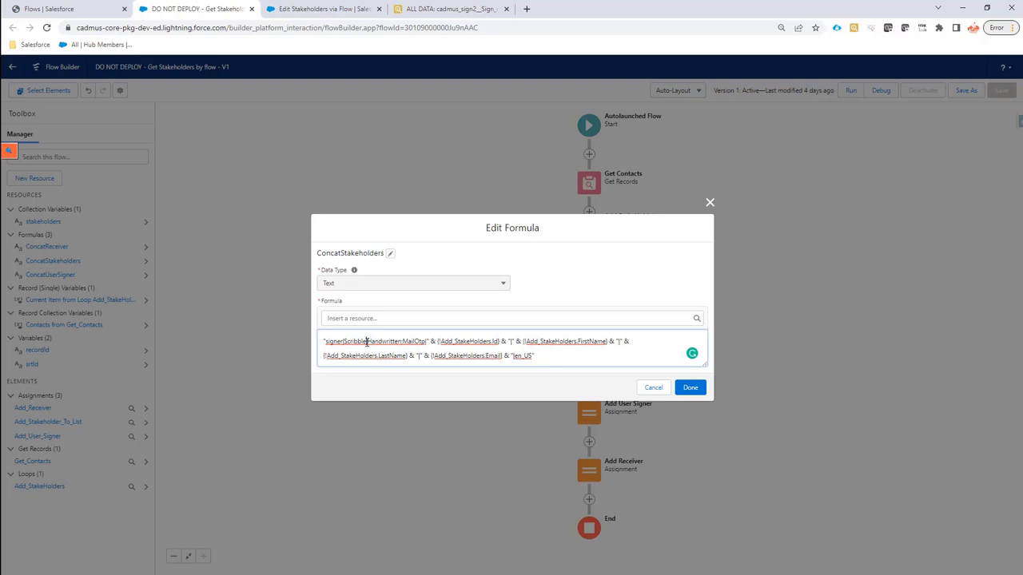
{"action": "key", "text": "Delete"}
{"action": "type", "text": "|"}
Append '|;Upload' after MailOtp in the formula's signature methods.
{"action": "double_click", "coordinate": [354, 341]}
{"action": "left_click_drag", "start_coordinate": [368, 341], "coordinate": [405, 341]}
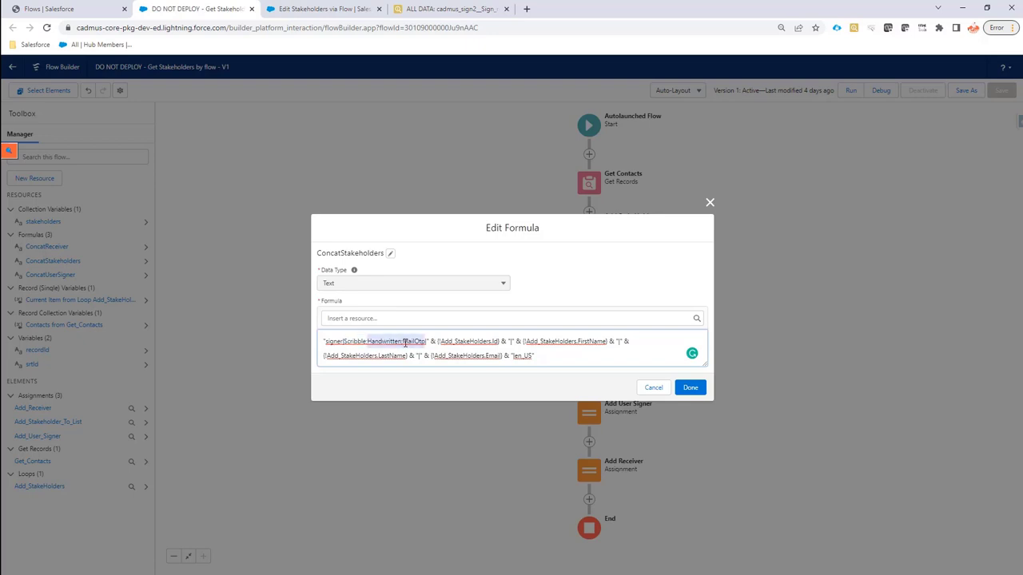
{"action": "key", "text": "BackSpace"}
{"action": "key", "text": "ctrl+z"}
{"action": "key", "text": "Right"}
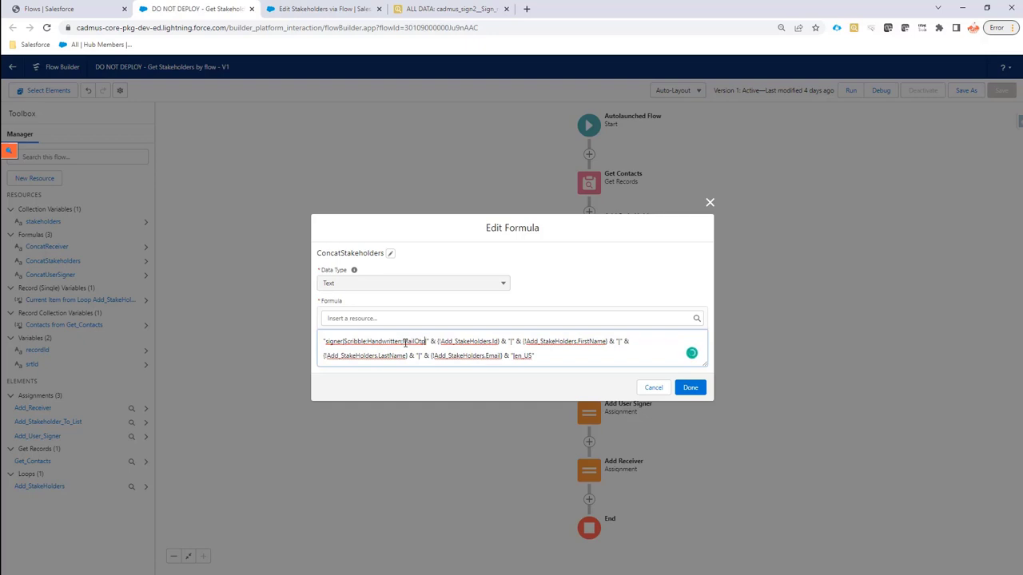
{"action": "type", "text": "|"}
{"action": "type", "text": ";Upload"}
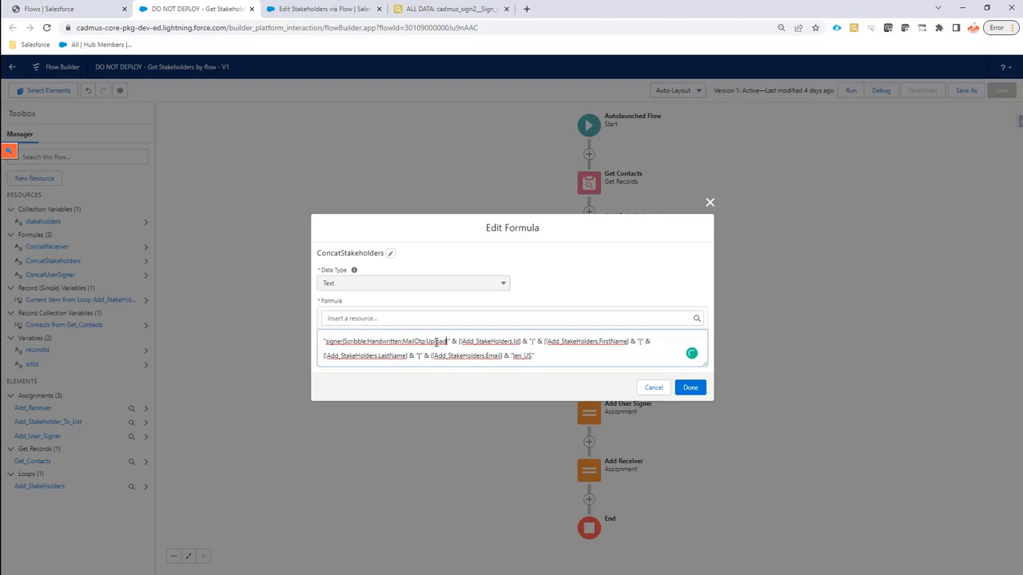
Undo the Upload addition, review the Id, LastName and Email parts, and cancel the formula edit.
{"action": "key", "text": "ctrl+z"}
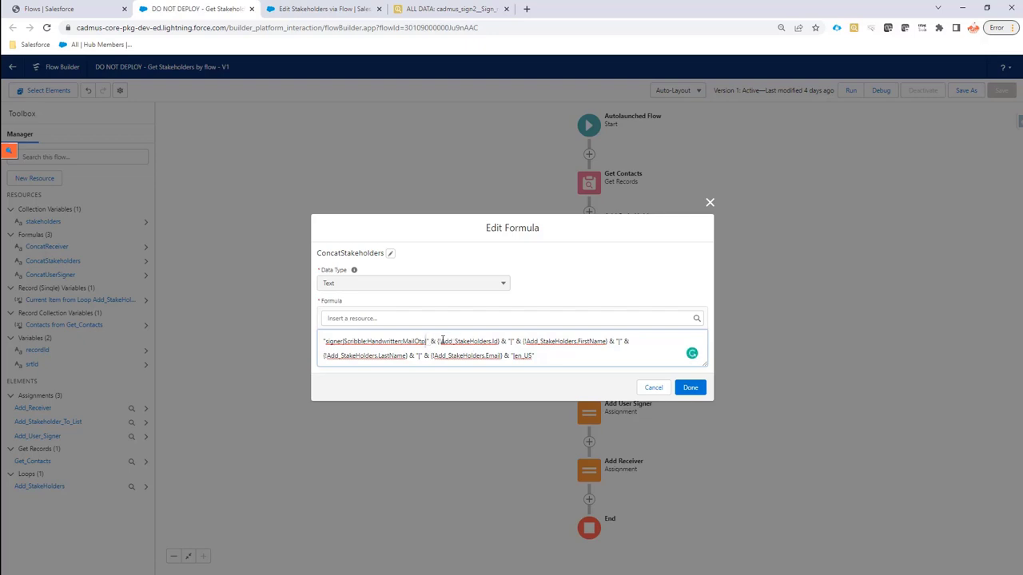
{"action": "left_click_drag", "start_coordinate": [442, 340], "coordinate": [595, 344]}
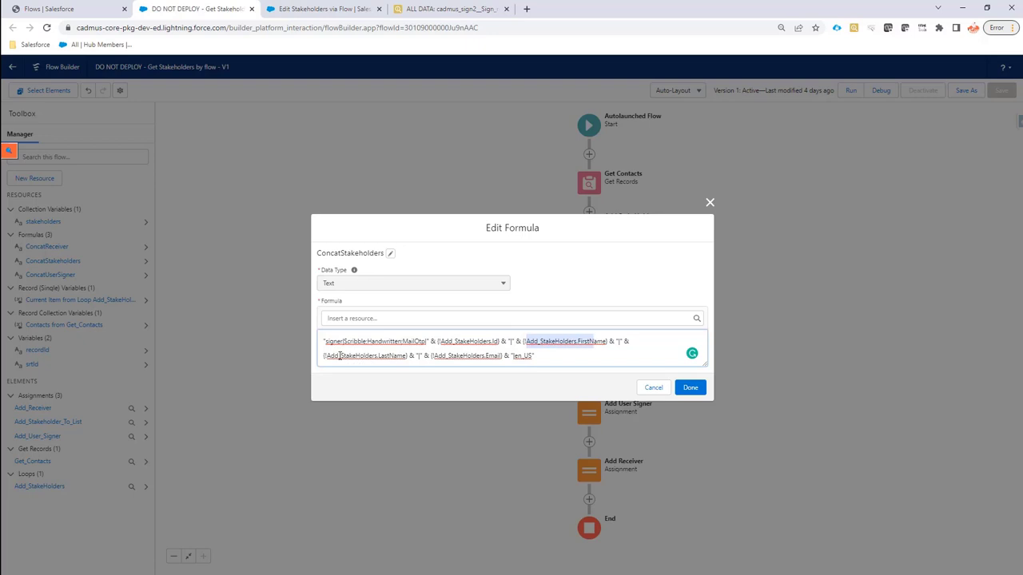
{"action": "left_click_drag", "start_coordinate": [339, 356], "coordinate": [397, 356]}
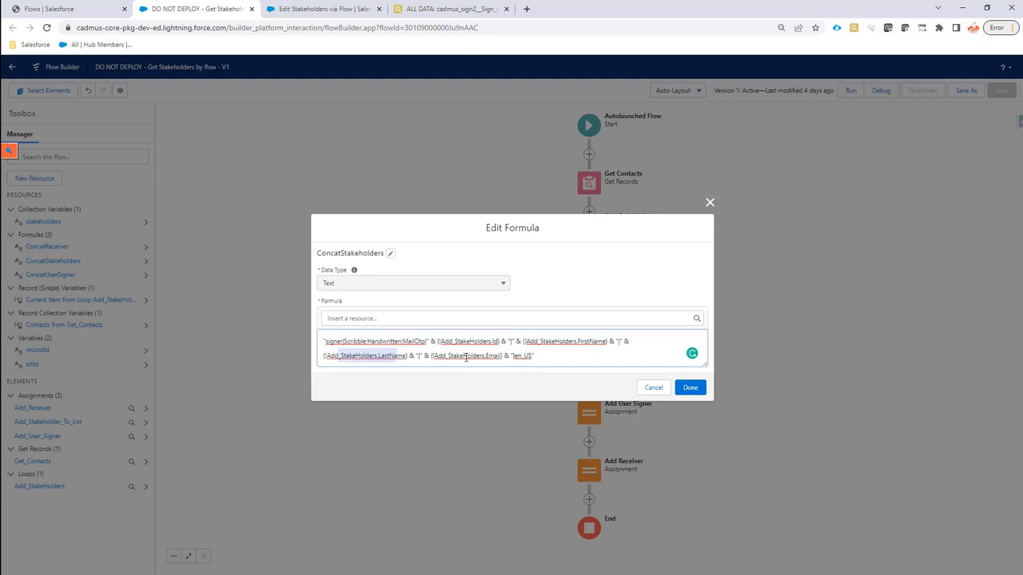
{"action": "left_click_drag", "start_coordinate": [463, 356], "coordinate": [534, 356]}
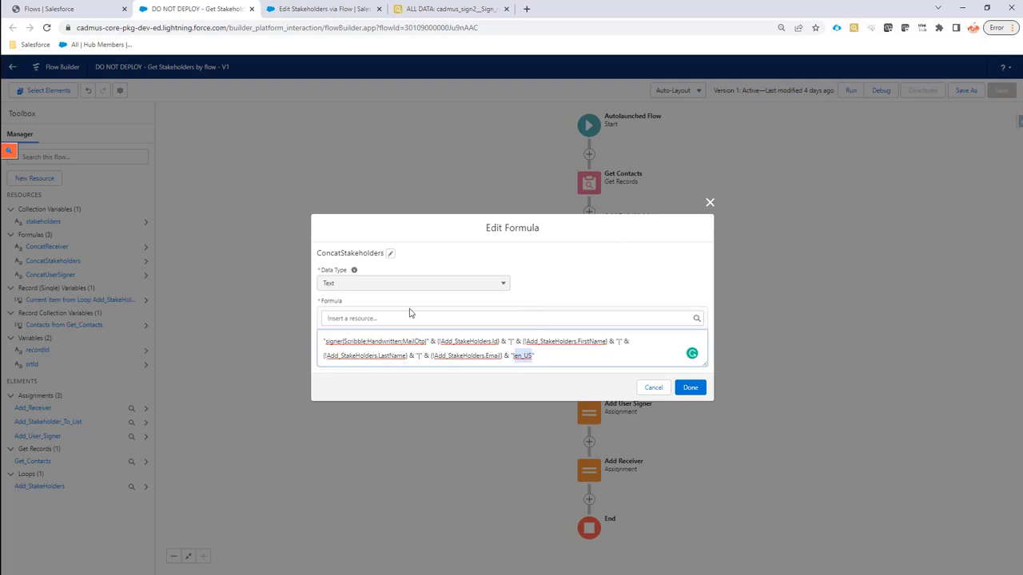
{"action": "left_click_drag", "start_coordinate": [546, 360], "coordinate": [322, 346]}
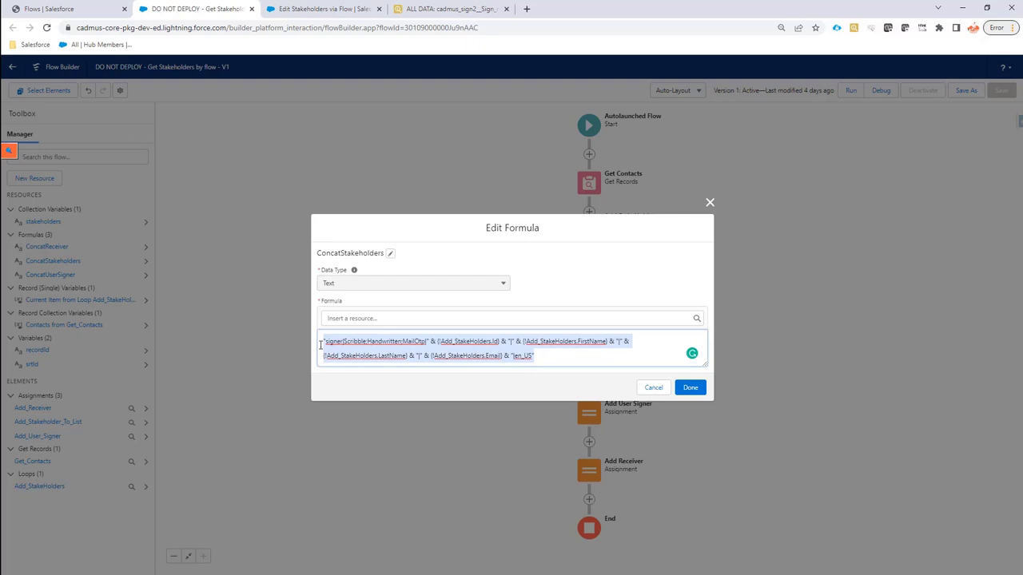
{"action": "left_click", "coordinate": [653, 389]}
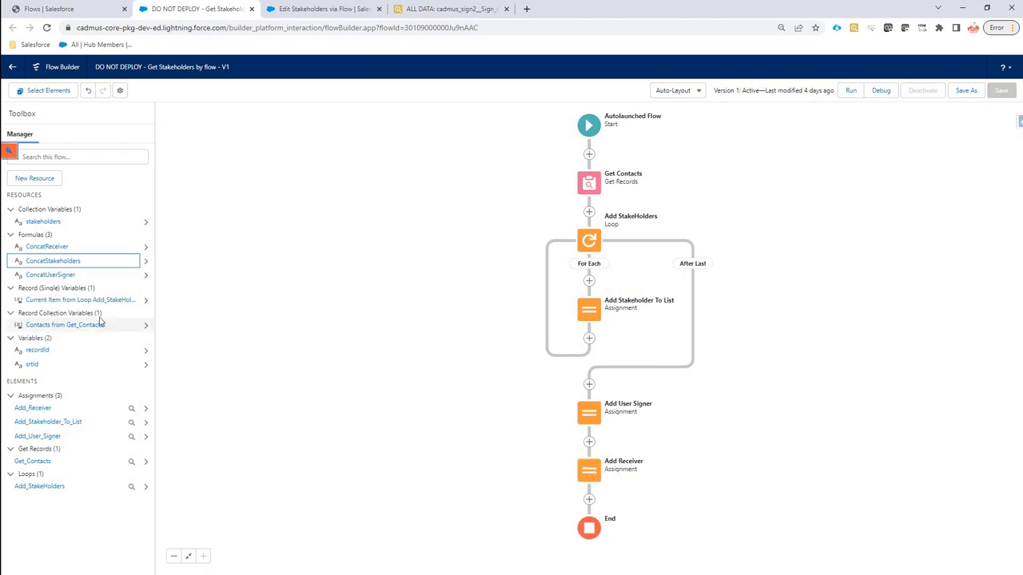
{"action": "left_click", "coordinate": [590, 471]}
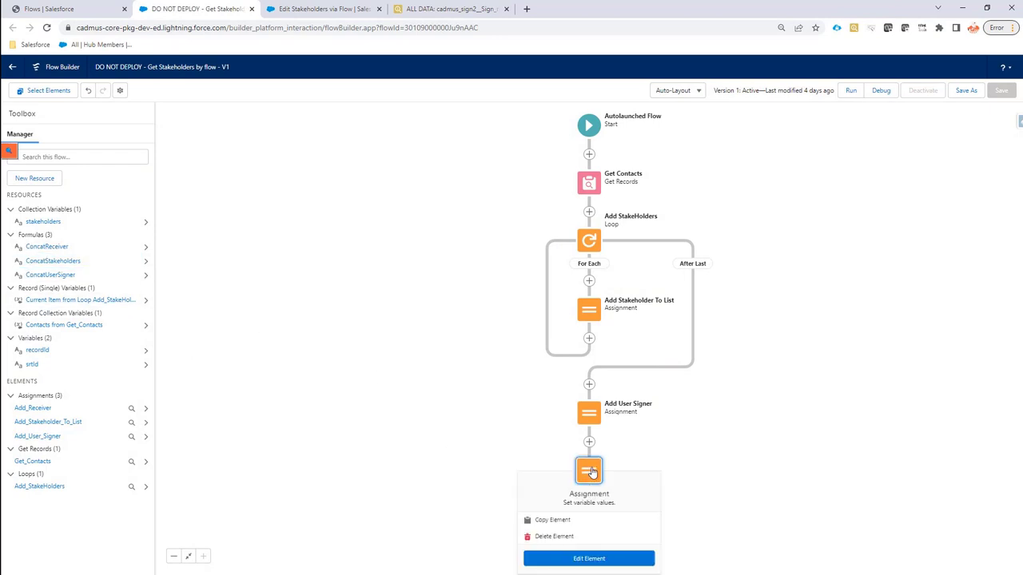
{"action": "left_click", "coordinate": [570, 560]}
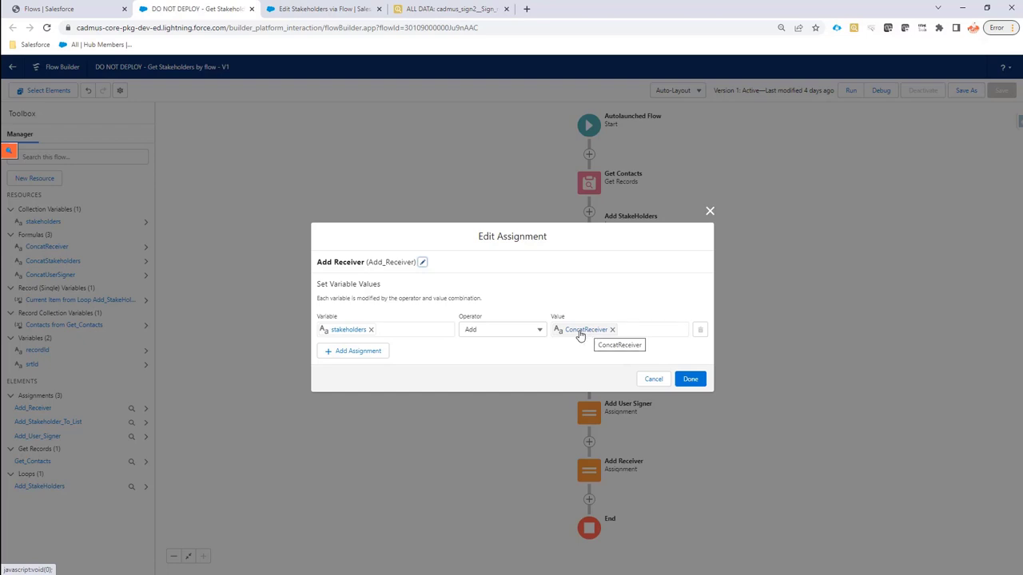
{"action": "left_click", "coordinate": [655, 380]}
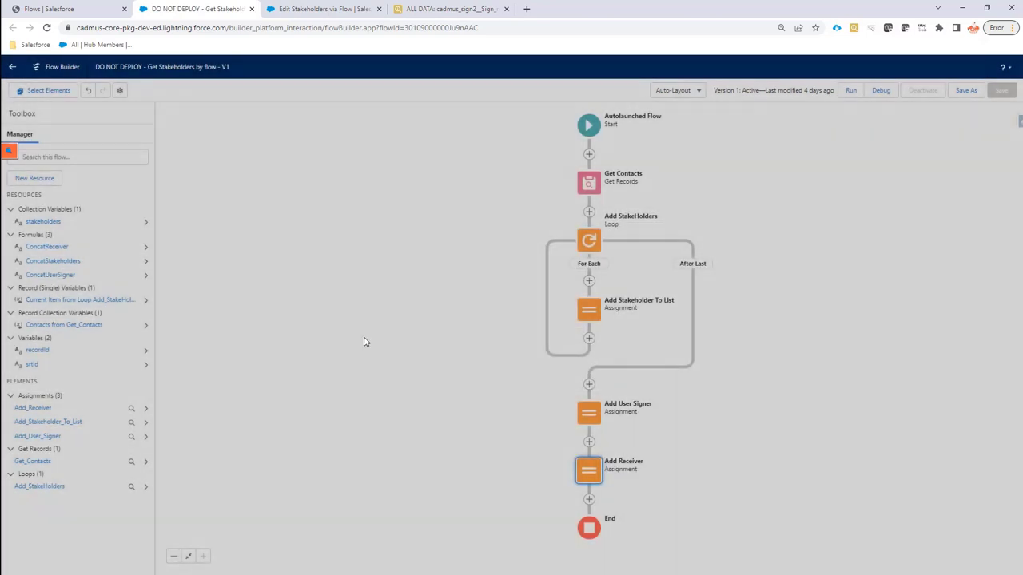
{"action": "left_click", "coordinate": [47, 246]}
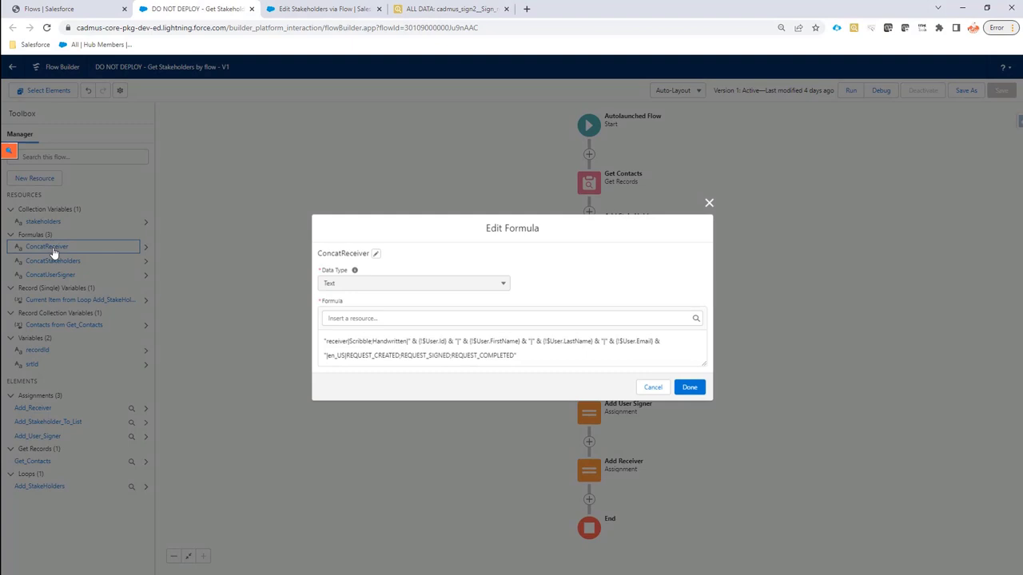
{"action": "double_click", "coordinate": [337, 342]}
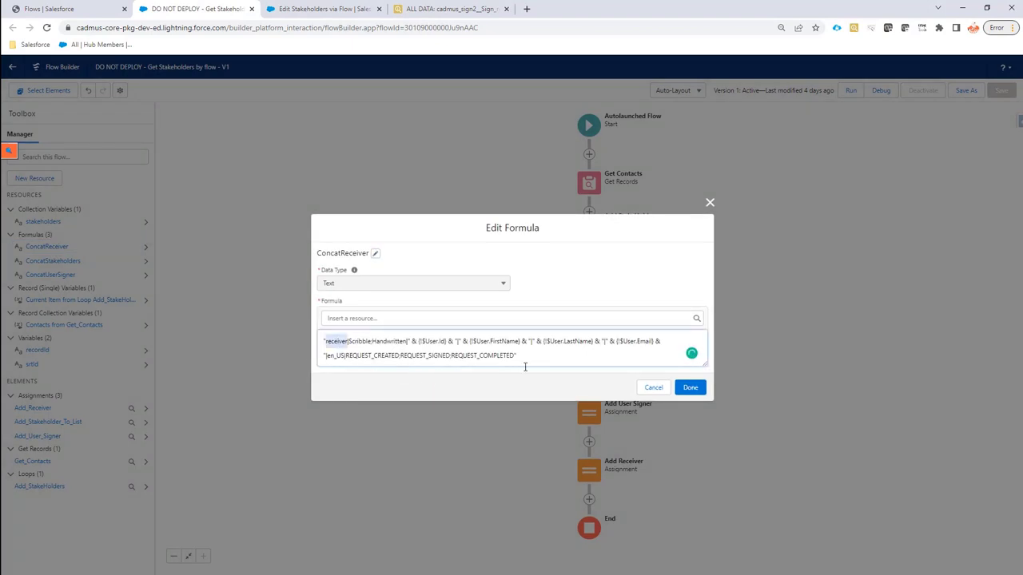
{"action": "key", "text": "Right"}
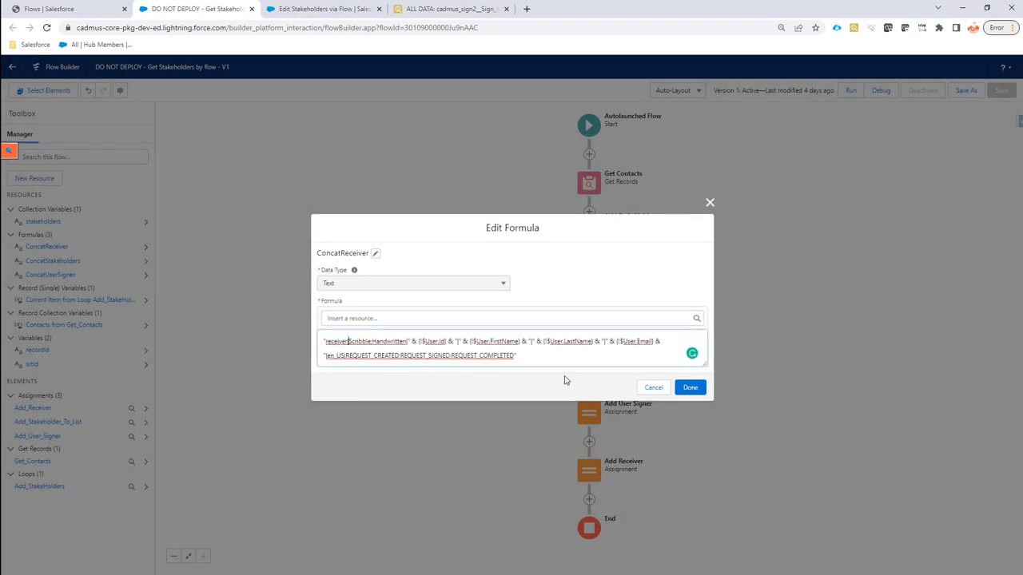
{"action": "key", "text": "ctrl+shift+Right"}
{"action": "key", "text": "ctrl+shift+Right"}
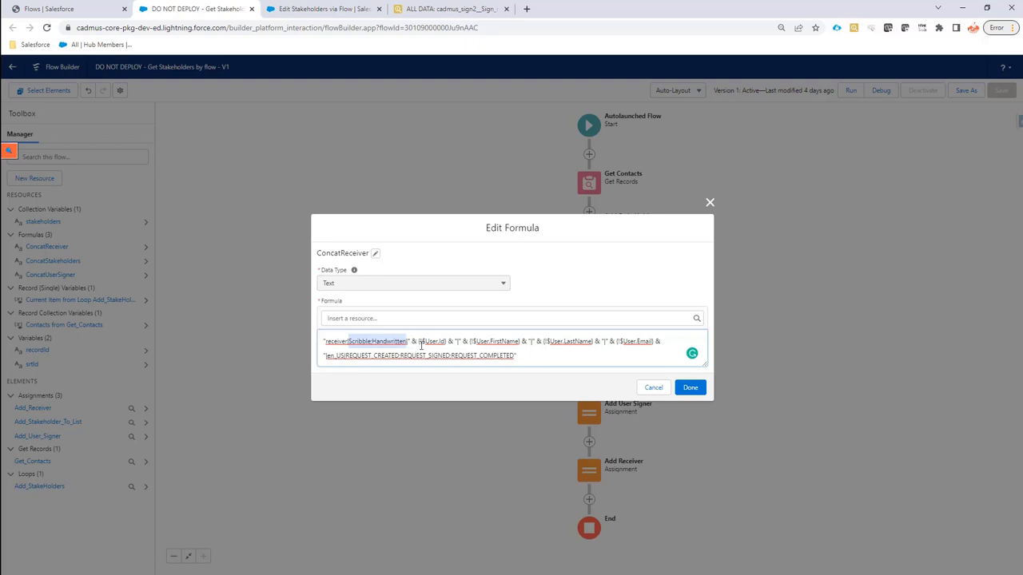
{"action": "key", "text": "BackSpace"}
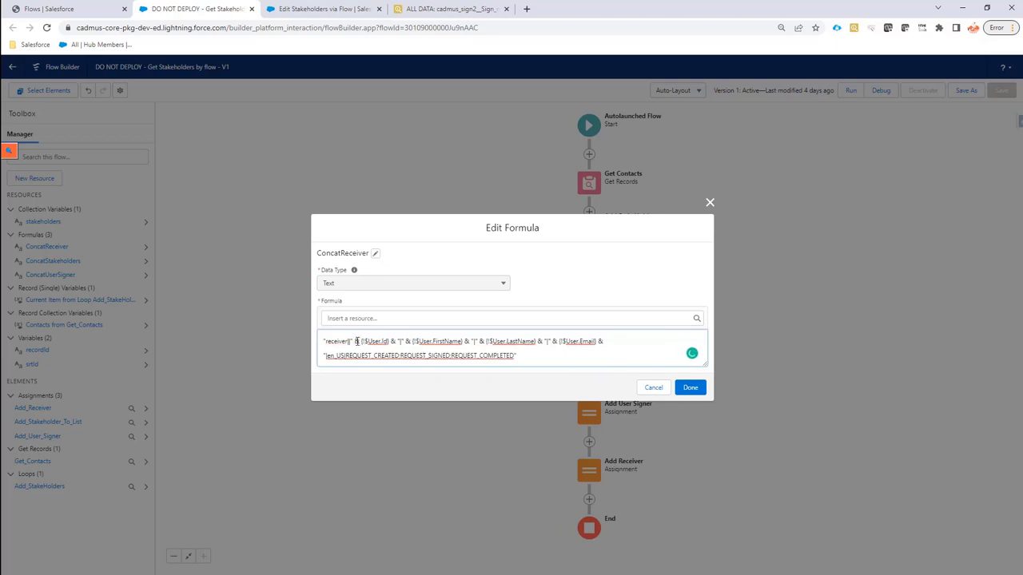
{"action": "left_click_drag", "start_coordinate": [361, 341], "coordinate": [596, 341]}
{"action": "left_click_drag", "start_coordinate": [326, 356], "coordinate": [476, 352]}
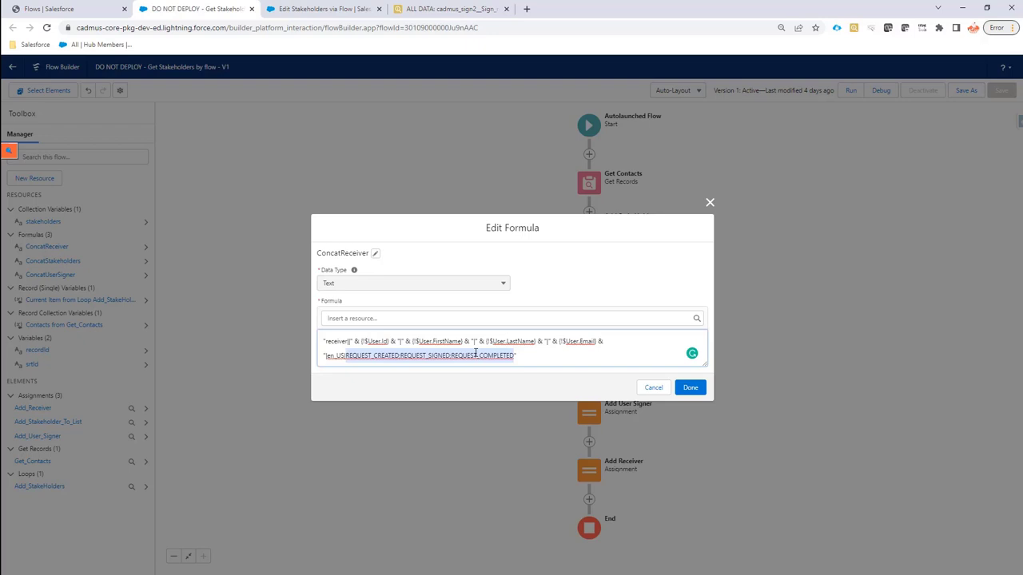
{"action": "double_click", "coordinate": [361, 355]}
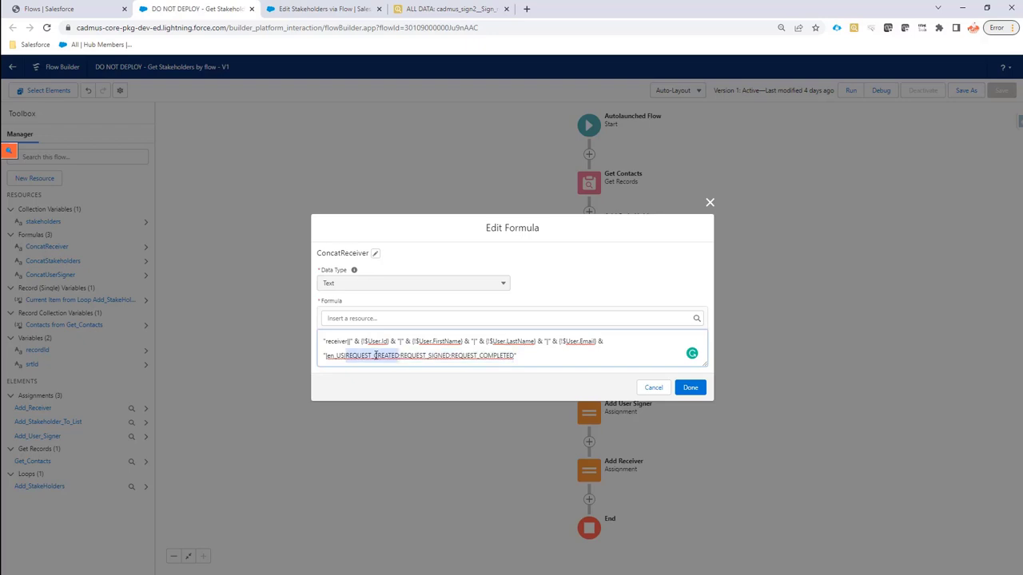
{"action": "double_click", "coordinate": [423, 356]}
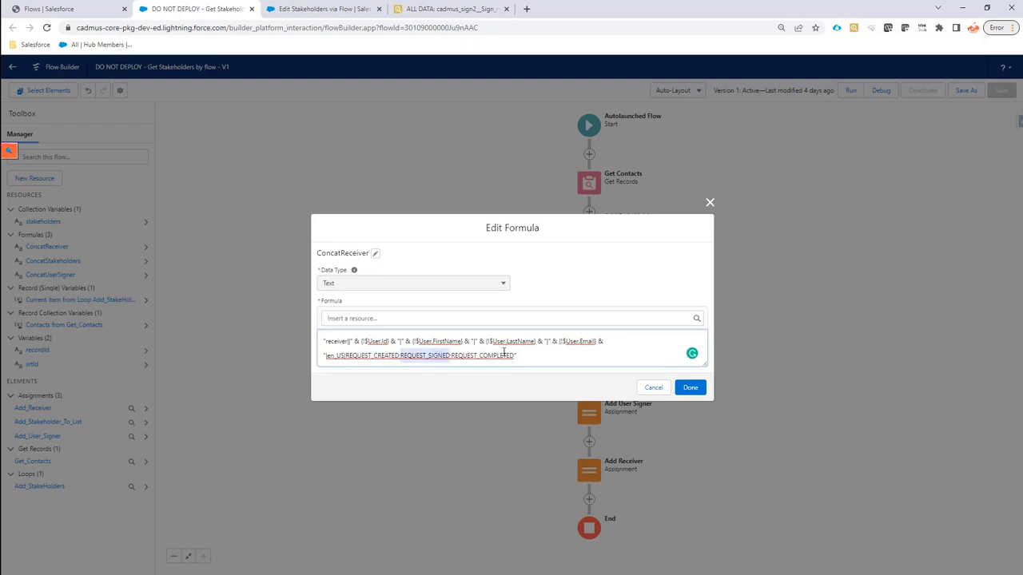
{"action": "double_click", "coordinate": [502, 356]}
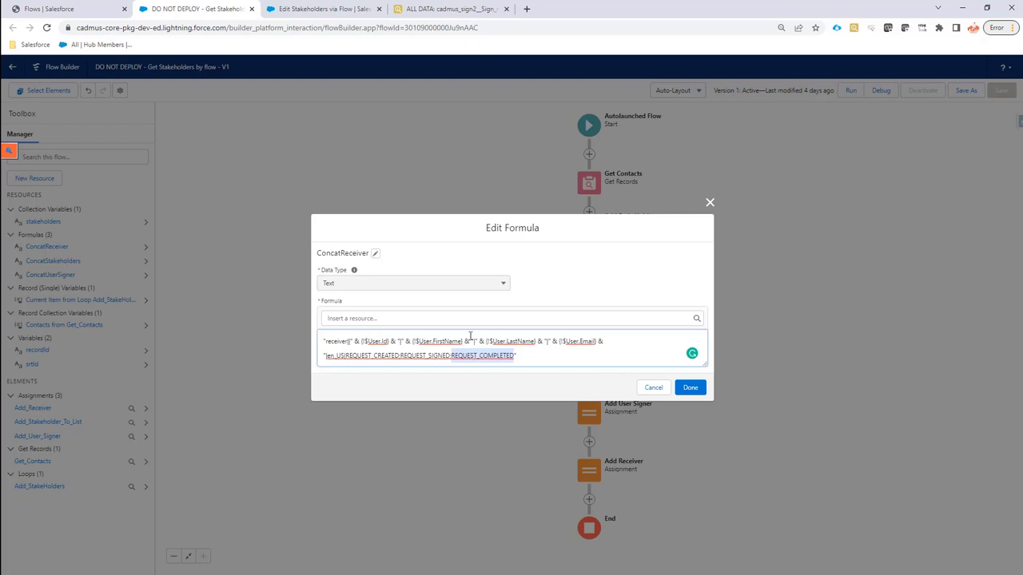
{"action": "left_click", "coordinate": [654, 389]}
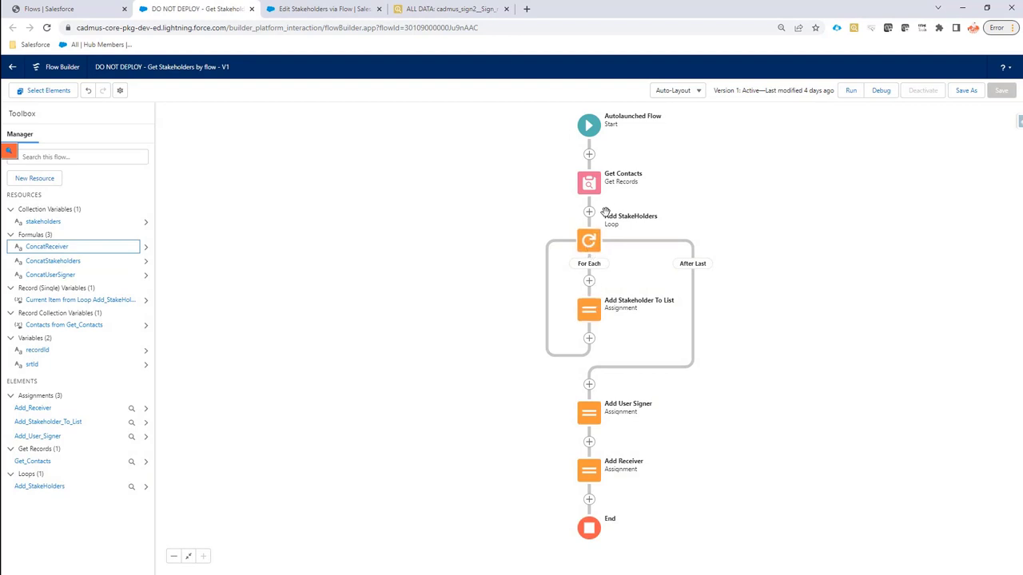
{"action": "left_click", "coordinate": [588, 417]}
{"action": "left_click", "coordinate": [576, 501]}
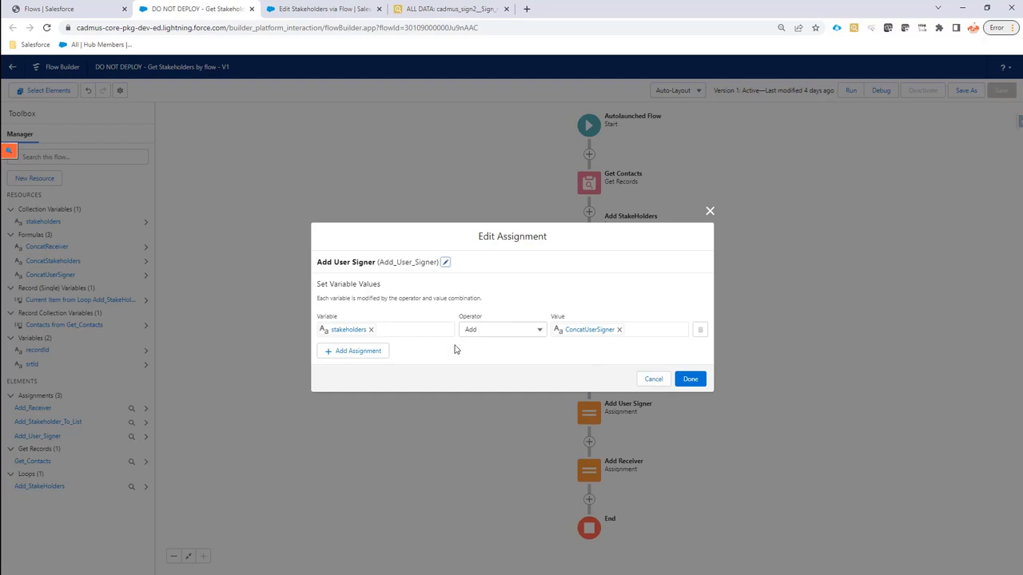
{"action": "left_click", "coordinate": [654, 379]}
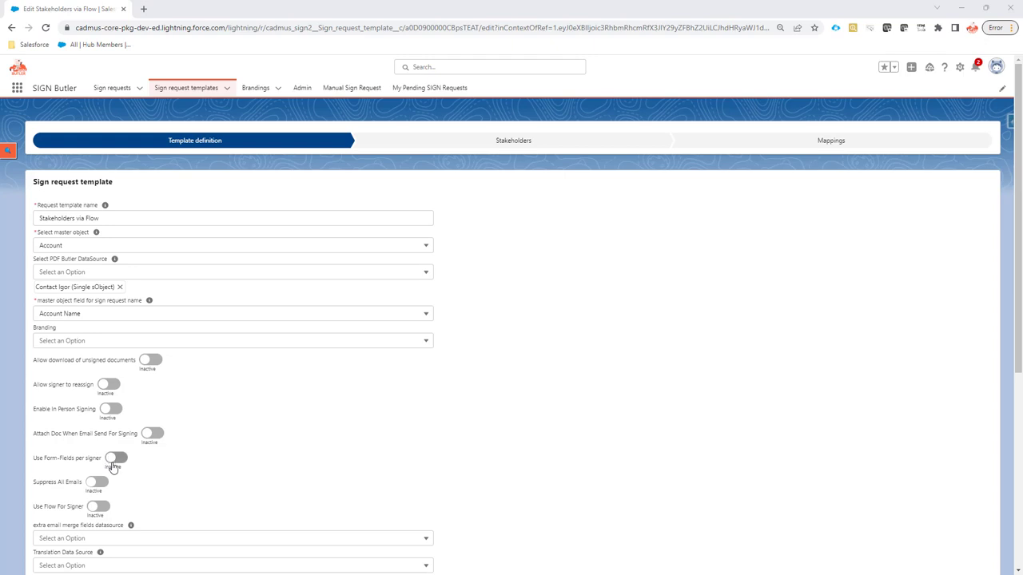
Activate Use Flow For Signer, remove the PDF Butler data source, and continue to Stakeholders.
{"action": "left_click", "coordinate": [97, 508]}
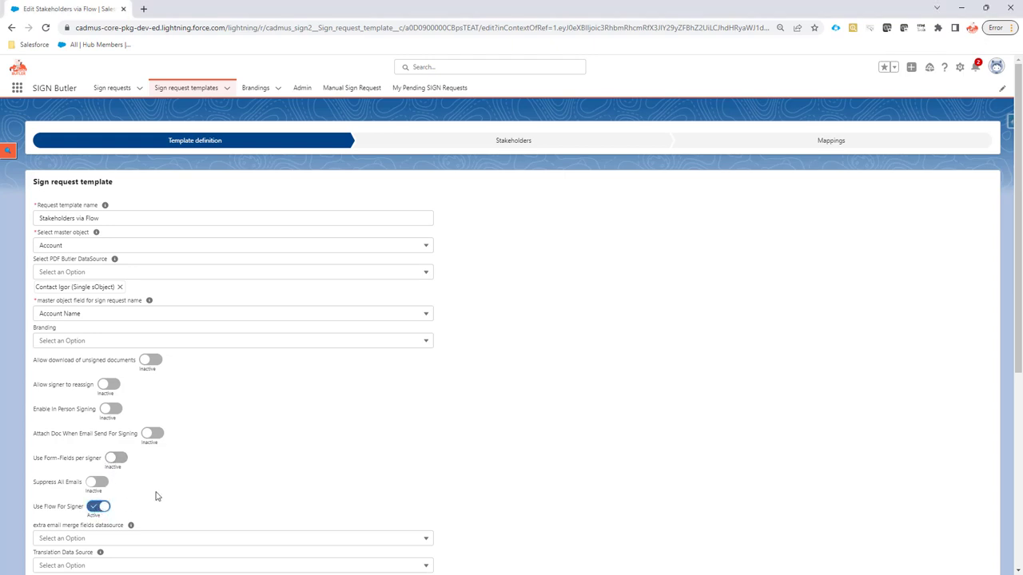
{"action": "scroll", "coordinate": [182, 479], "scroll_direction": "down", "scroll_amount": 1}
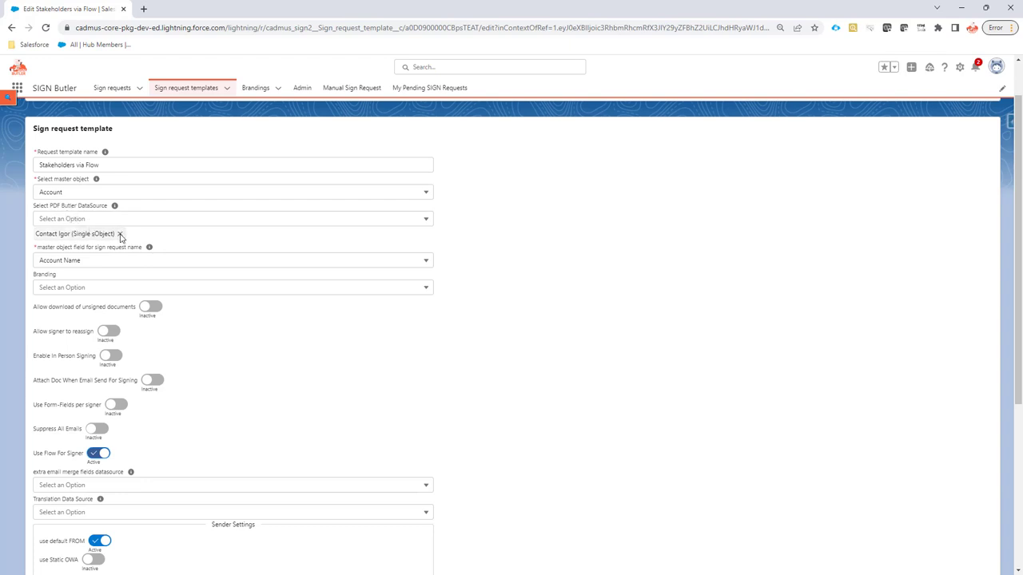
{"action": "left_click", "coordinate": [120, 235]}
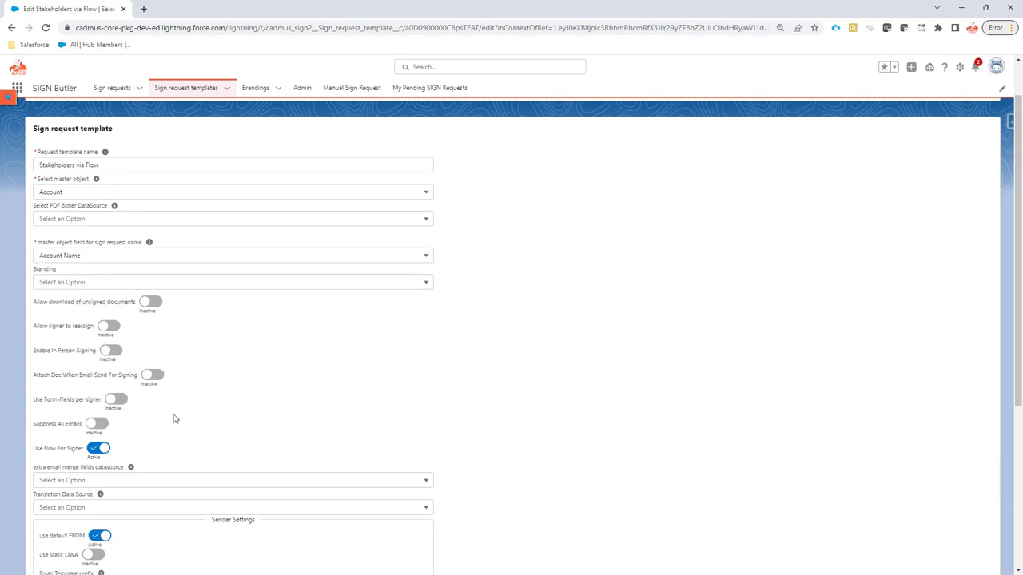
{"action": "scroll", "coordinate": [177, 415], "scroll_direction": "down", "scroll_amount": 4}
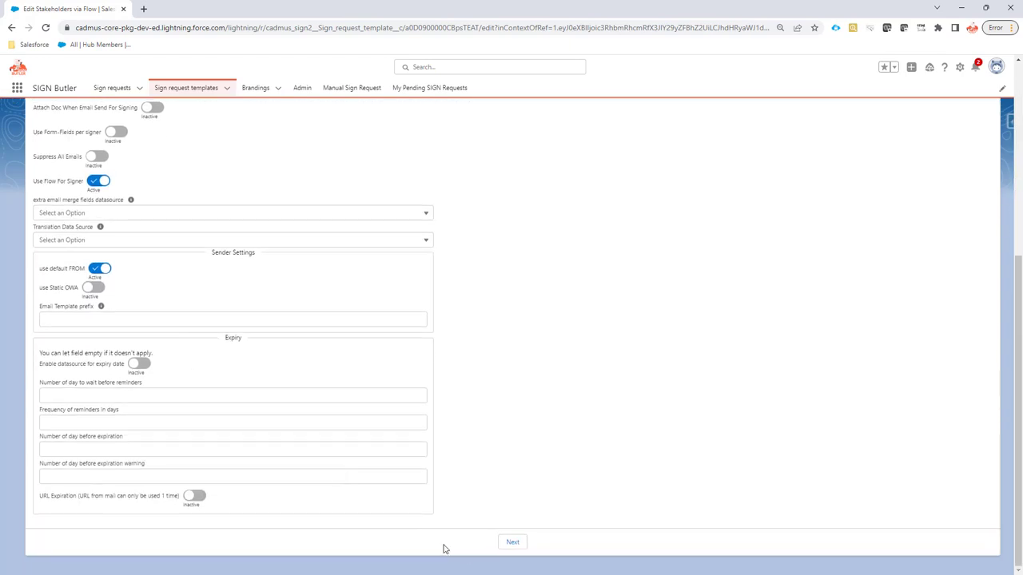
{"action": "left_click", "coordinate": [515, 543]}
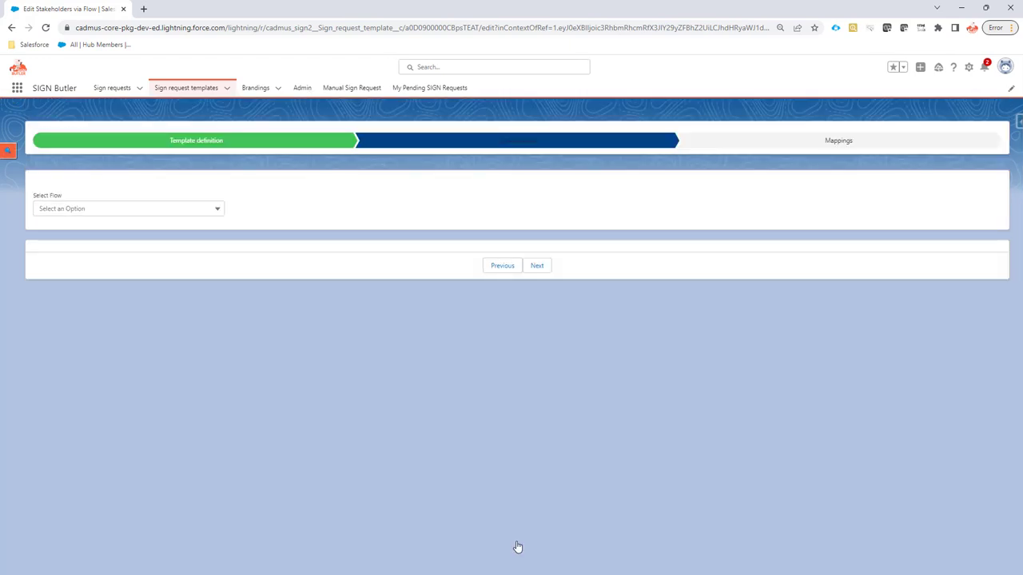
Select 'DO NOT DEPLOY - Get Stakeholders by flow' as the signer flow and submit the template.
{"action": "left_click", "coordinate": [130, 211]}
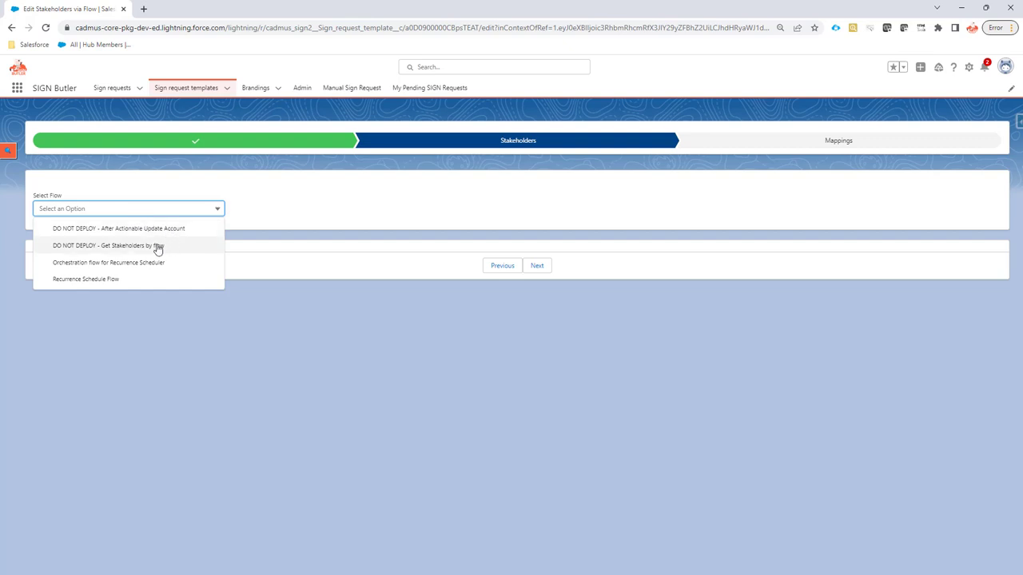
{"action": "left_click", "coordinate": [104, 249]}
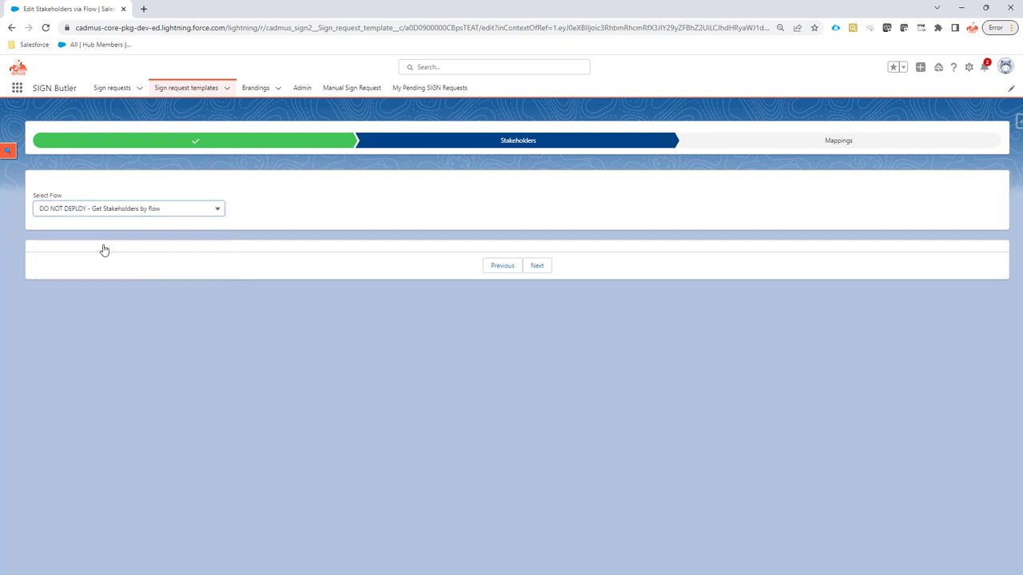
{"action": "left_click", "coordinate": [541, 271]}
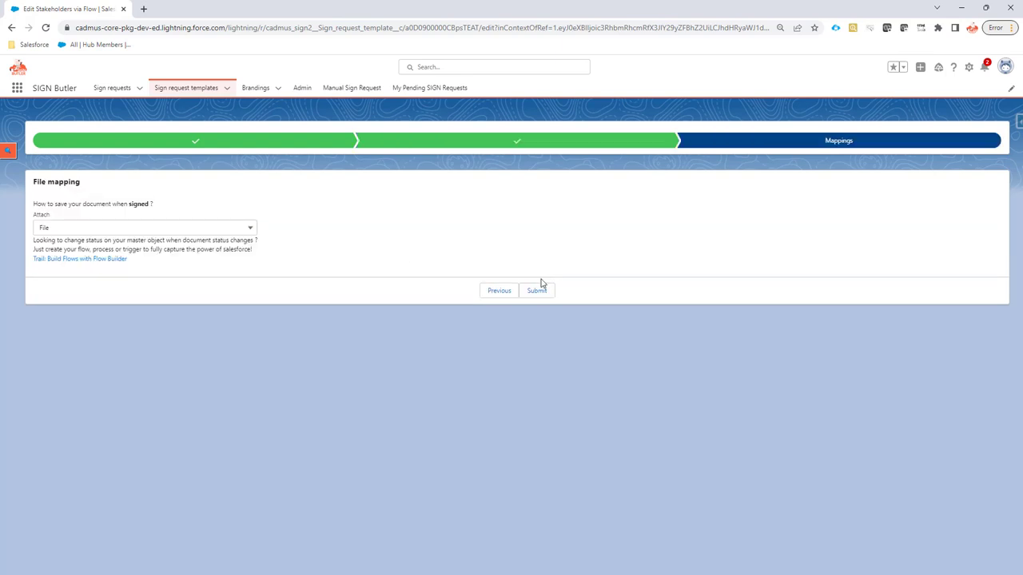
{"action": "left_click", "coordinate": [541, 290]}
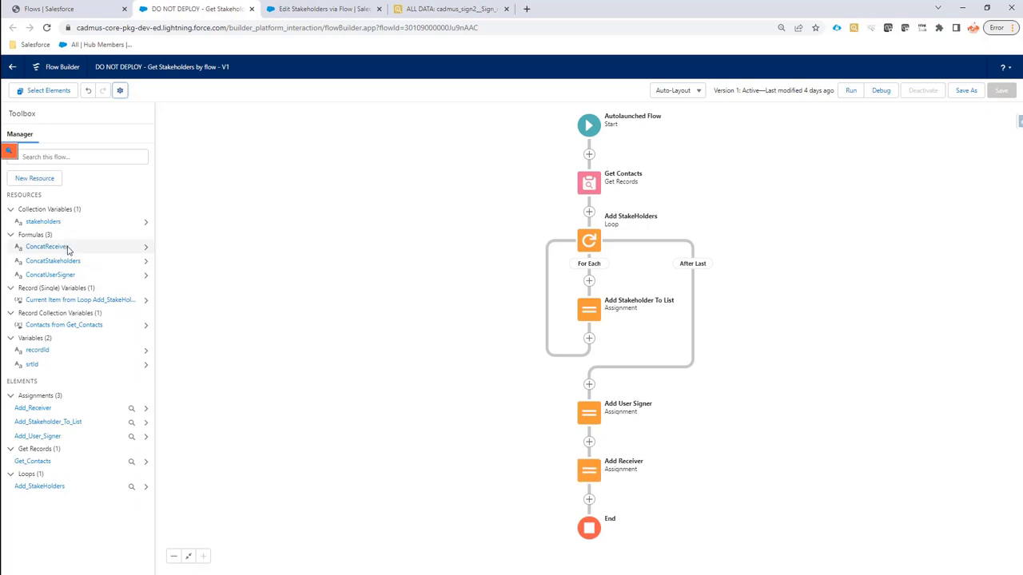
{"action": "left_click", "coordinate": [49, 224]}
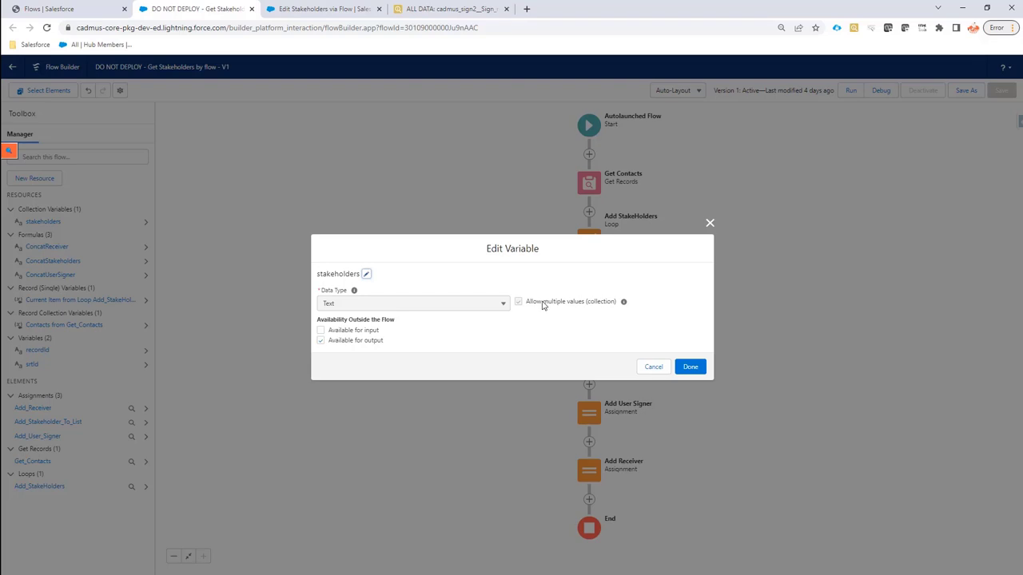
{"action": "left_click", "coordinate": [653, 367]}
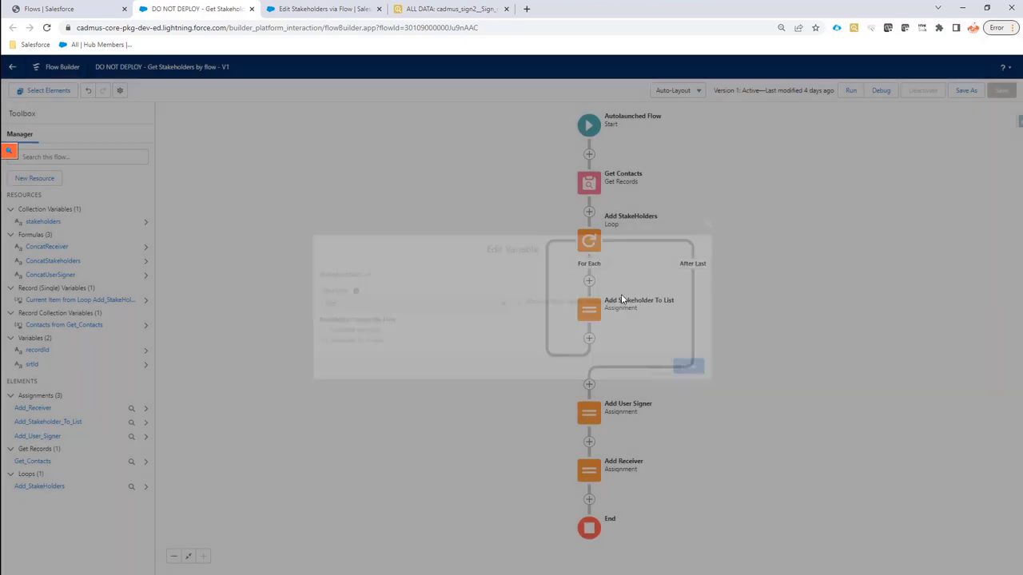